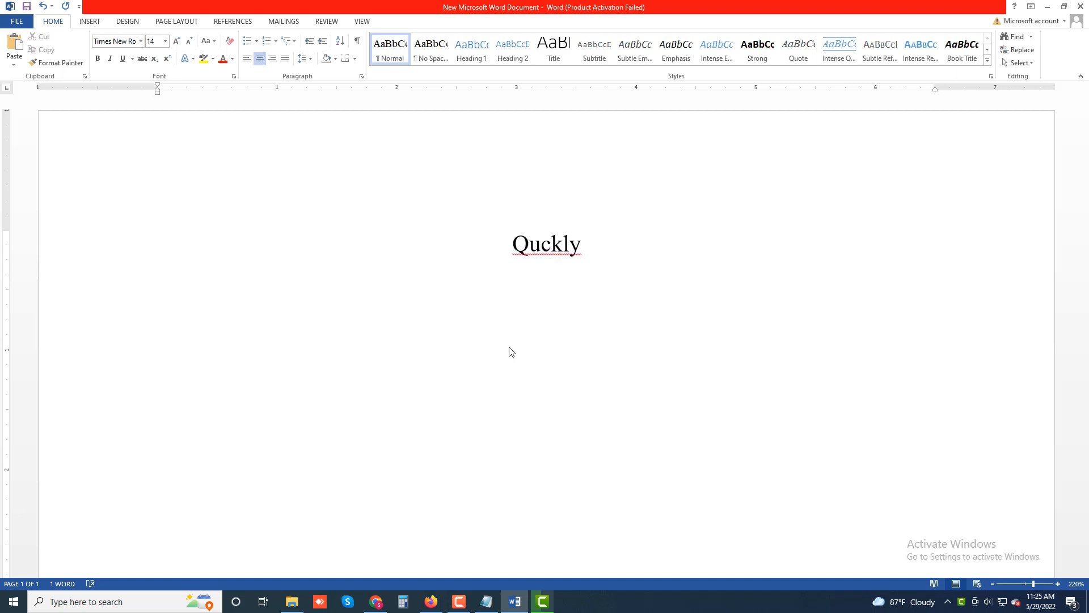
Correct the misspelled centered title word to "Quickly".
key(BackSpace)
key(BackSpace)
key(BackSpace)
key(BackSpace)
key(BackSpace)
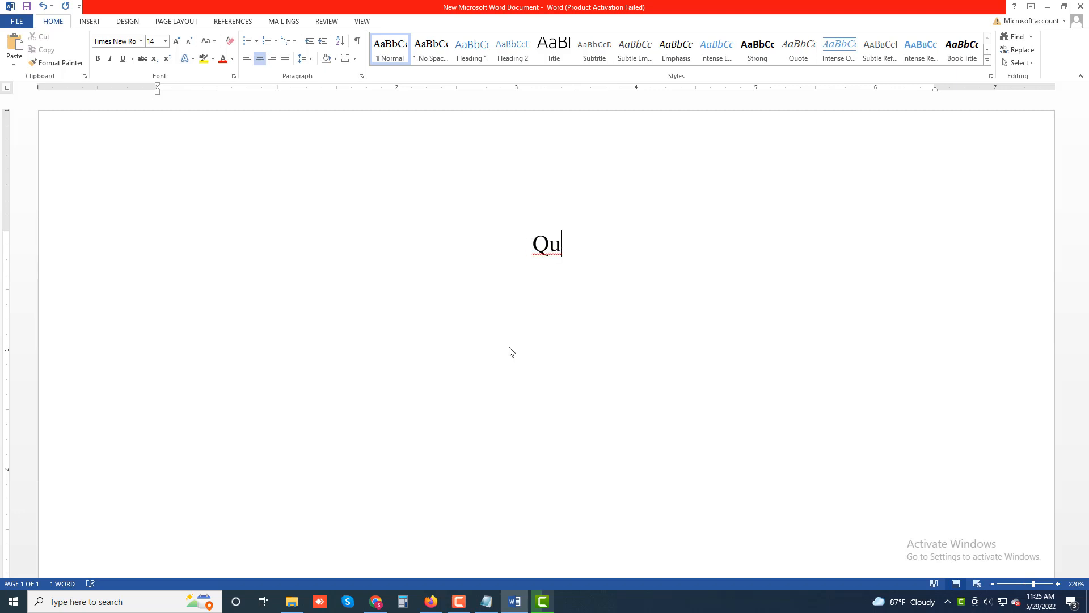
text(ickly )
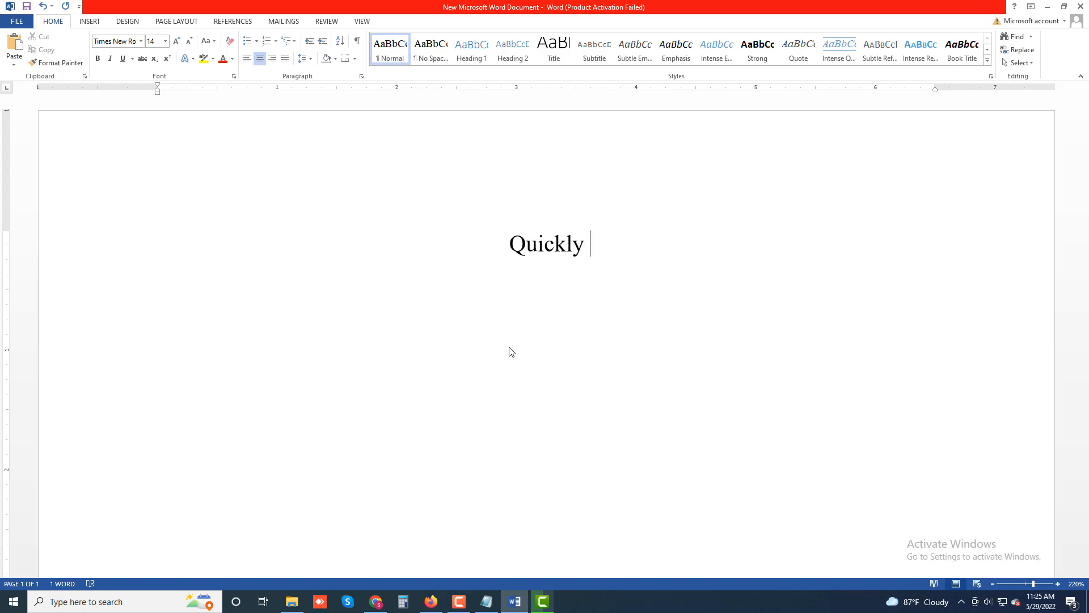
Complete the centered title with "Find a OneNote Feature" after "Quickly".
text(Find)
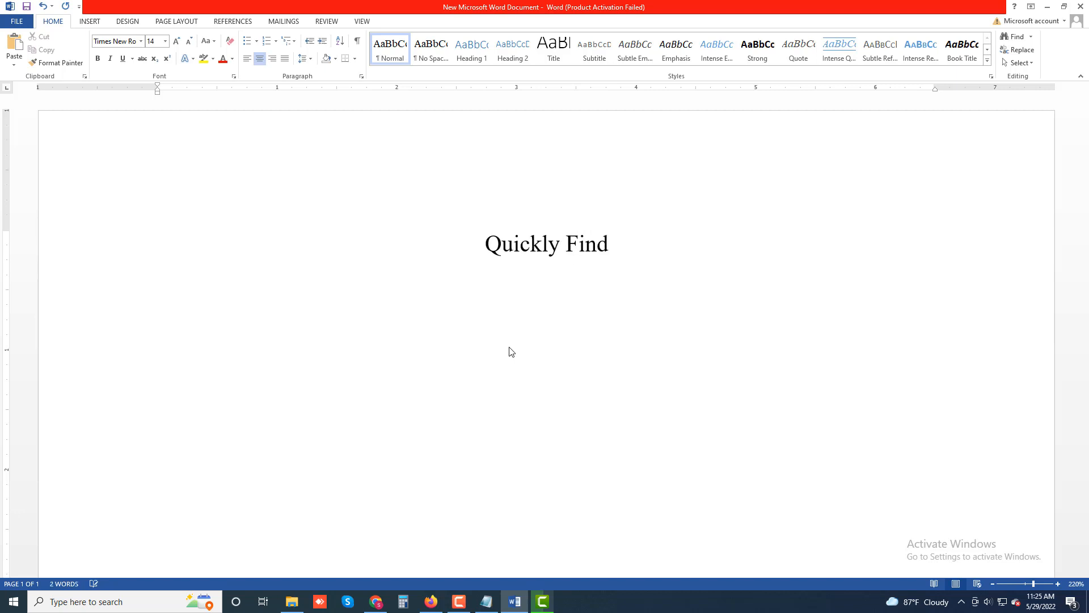
text( a )
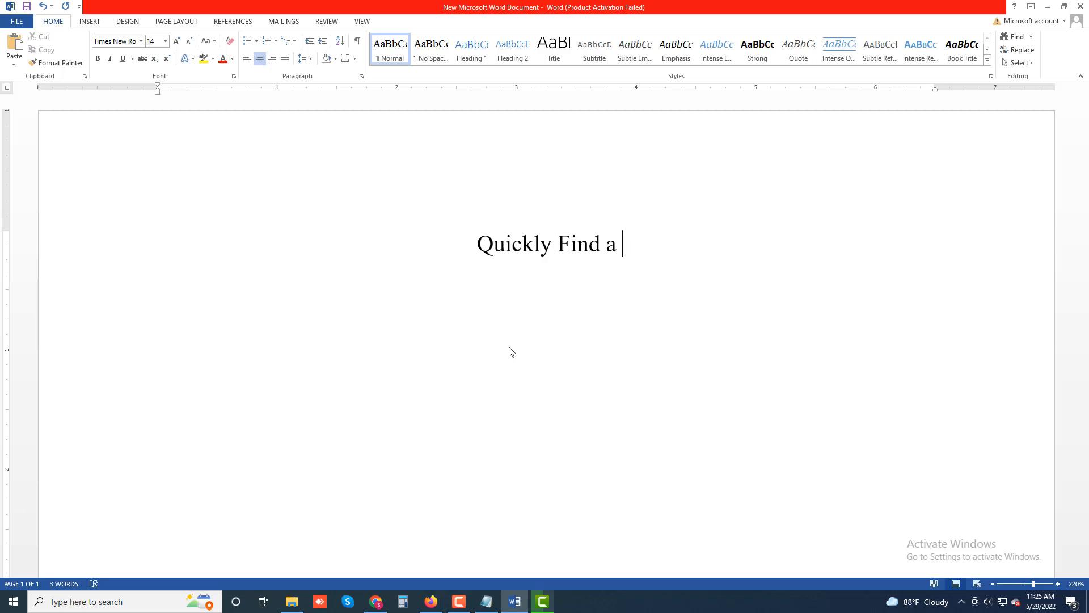
text(OnenOe)
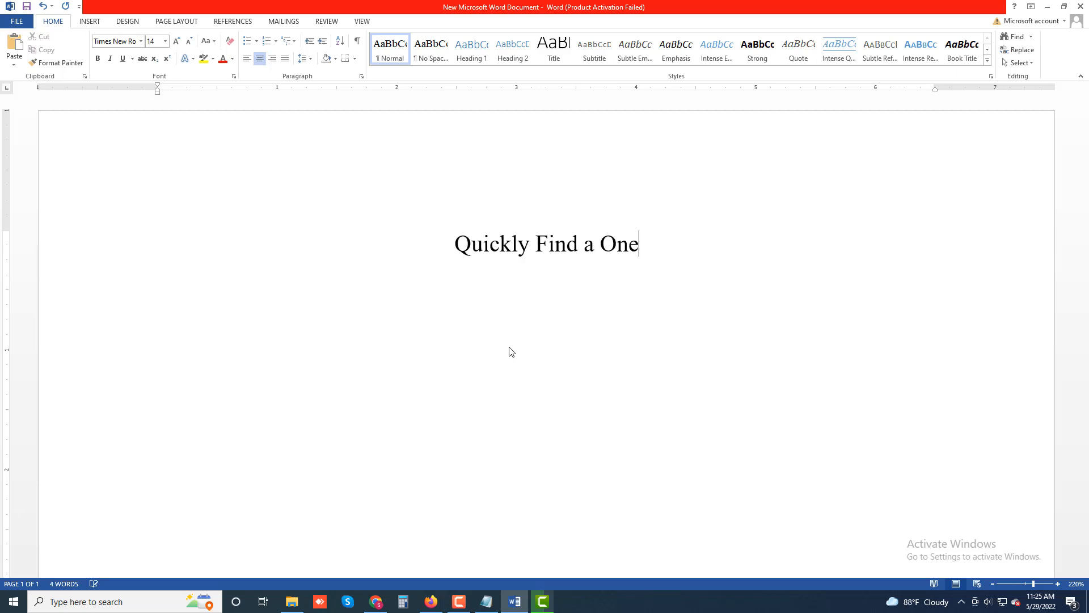
key(BackSpace)
key(BackSpace)
key(BackSpace)
text(Note)
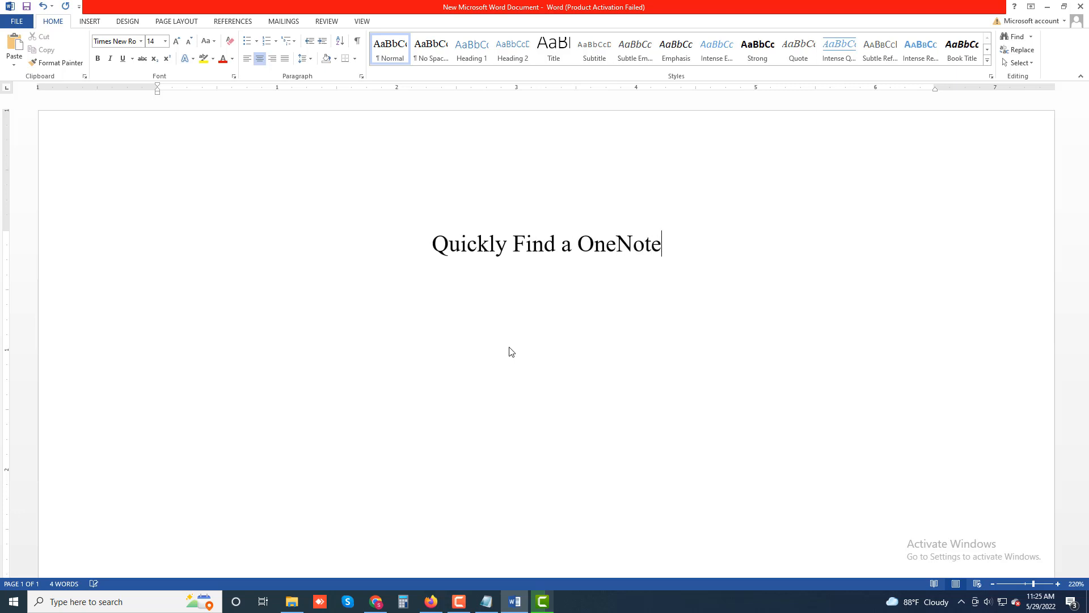
text( Feature)
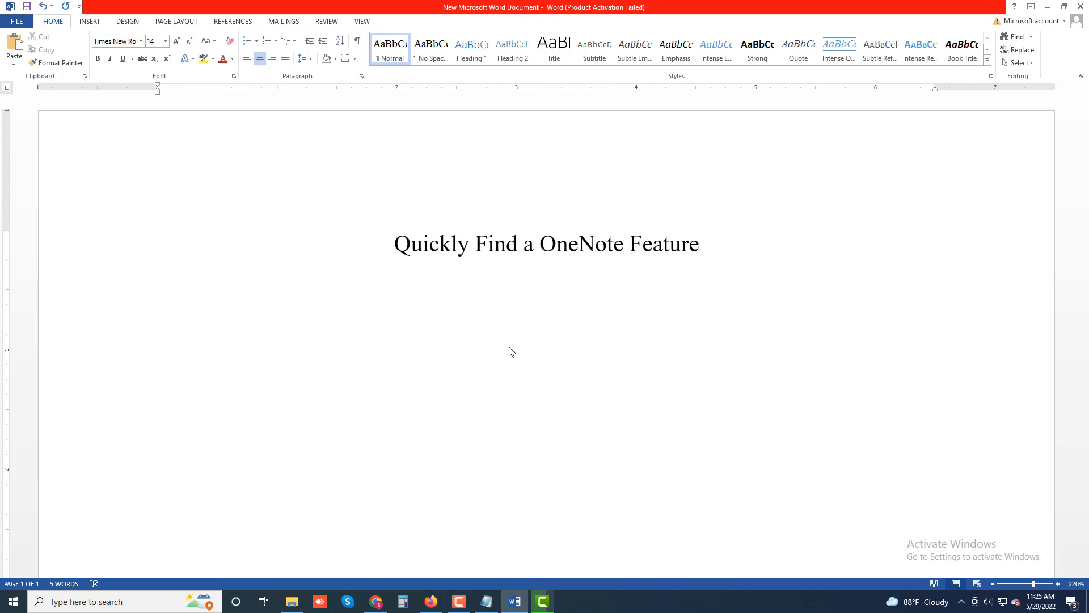
Start a justified paragraph below the title with the text "OneNote offers so many features that it's".
key(Return)
key(ctrl+j)
text(OneNote)
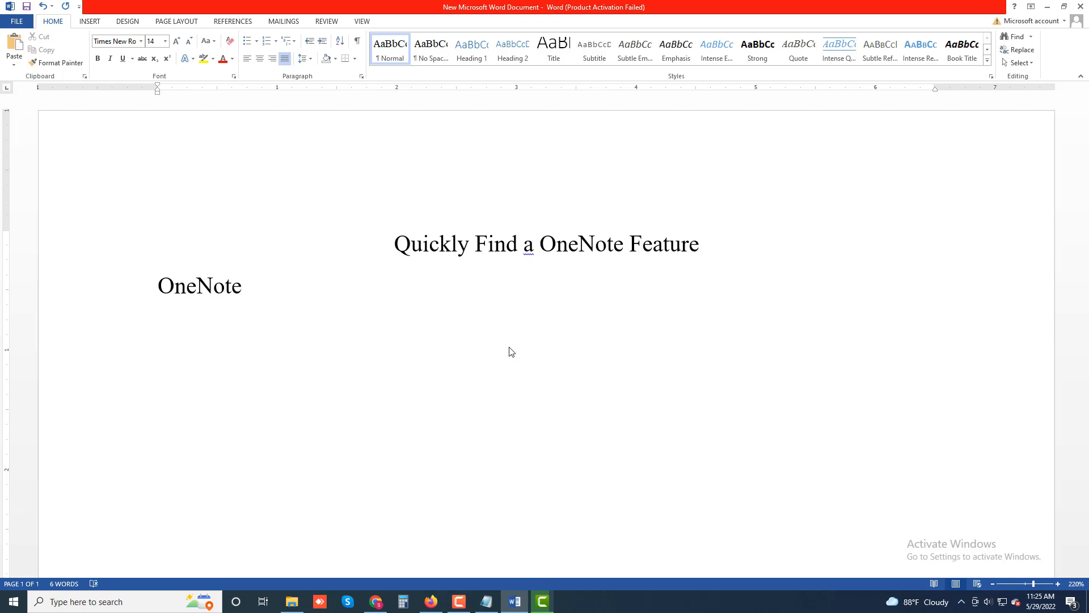
text(offers so many)
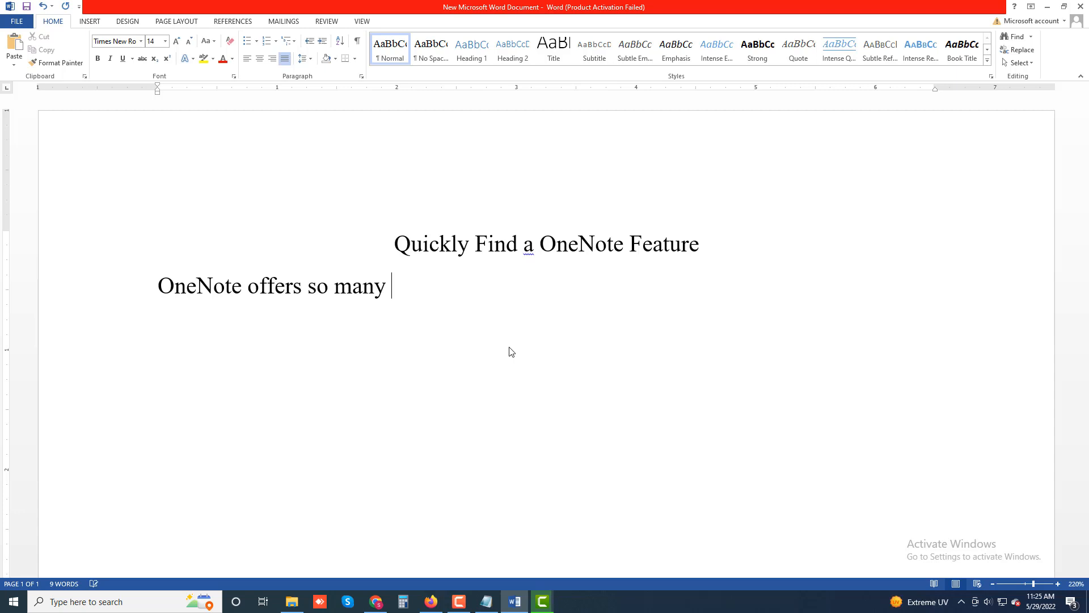
text( features)
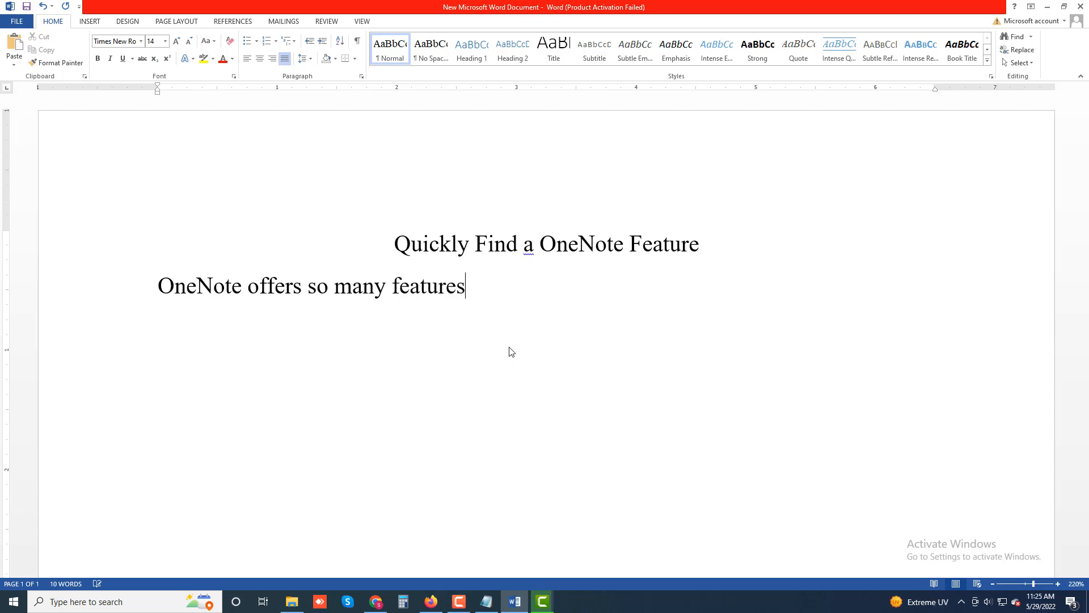
text( that)
text( it)
text('s)
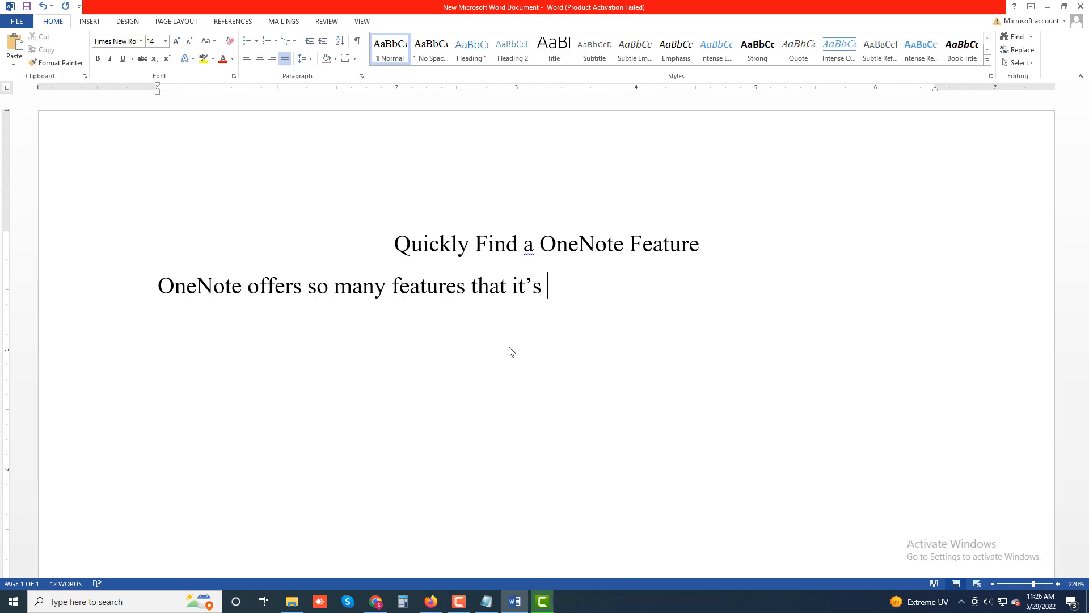
Continue the paragraph's first sentence with "sometimes hard to find a specific feature you're looking for".
text( sometimes)
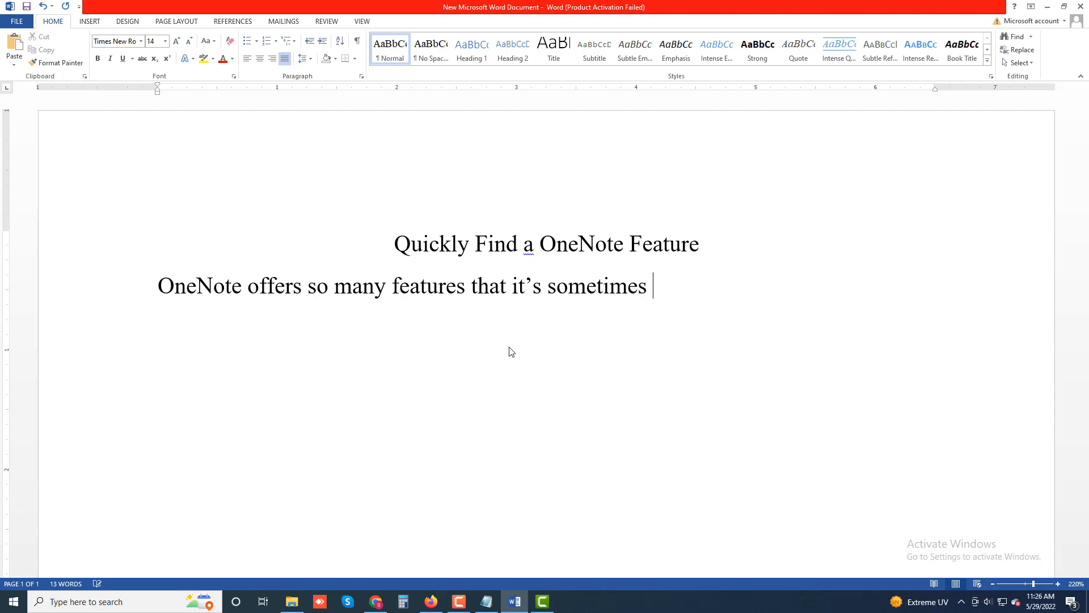
text( hard to find)
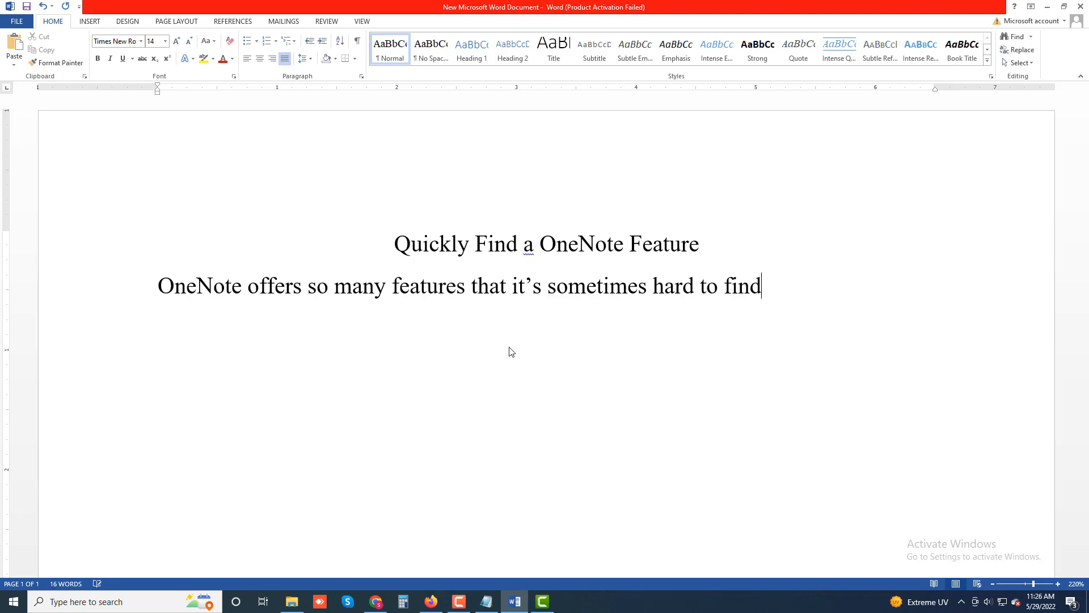
text( a specific )
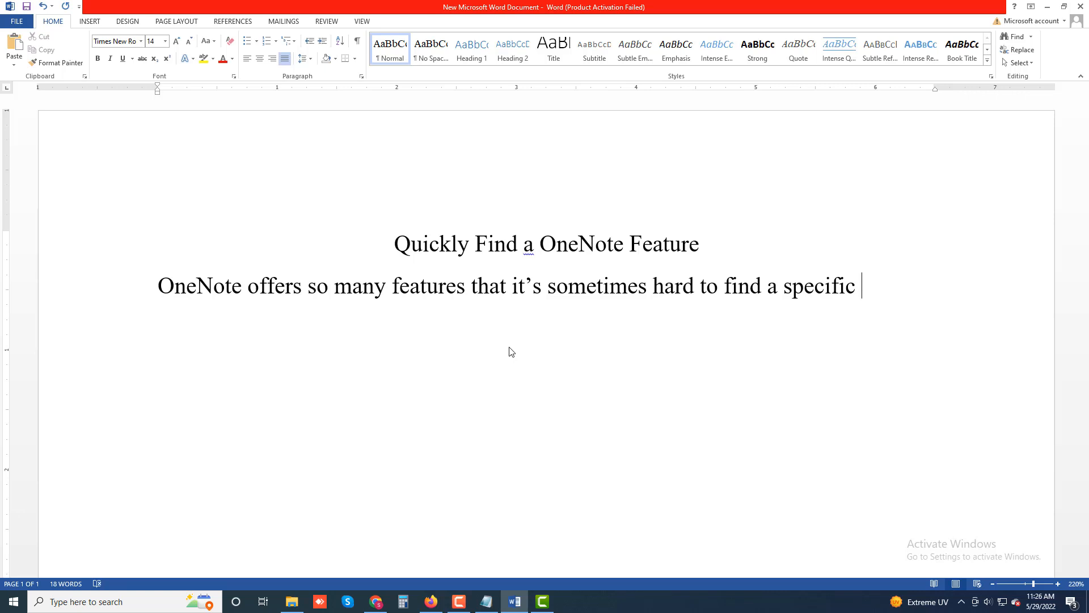
text(feature your)
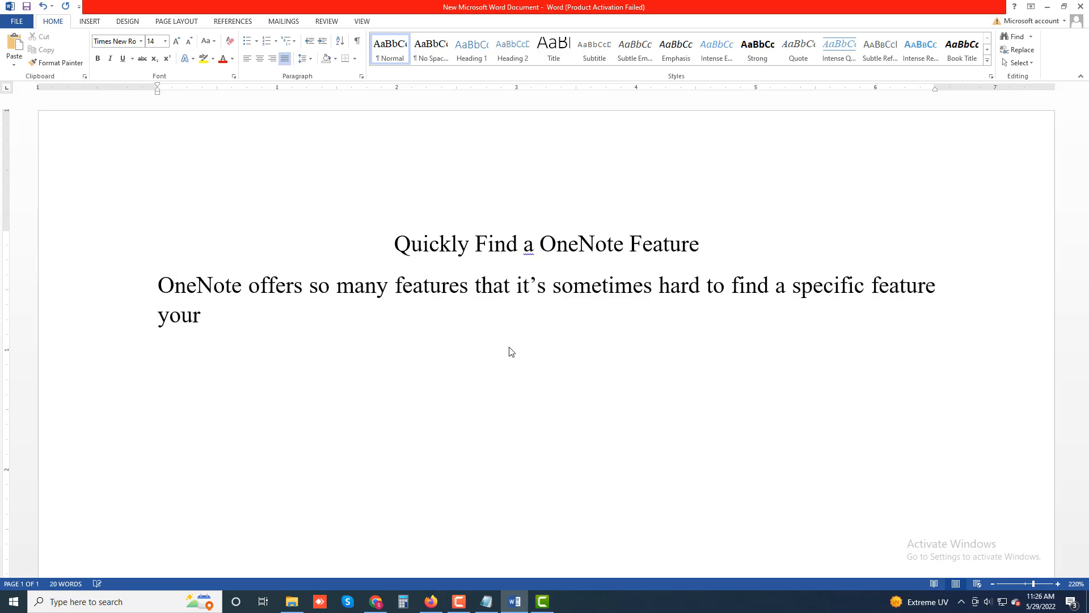
key(BackSpace)
text('re l)
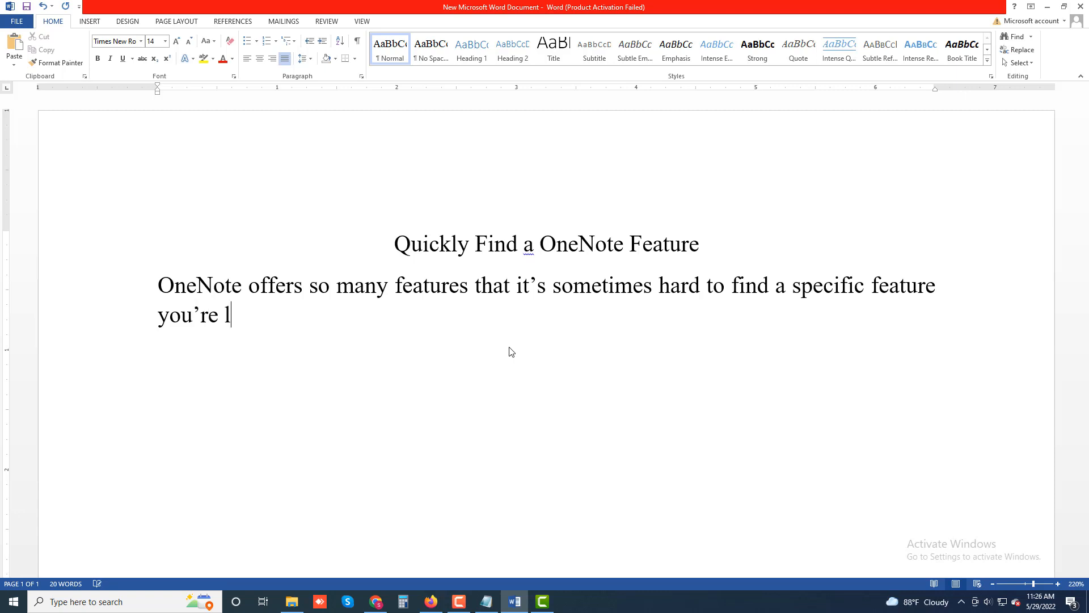
text(ooking for)
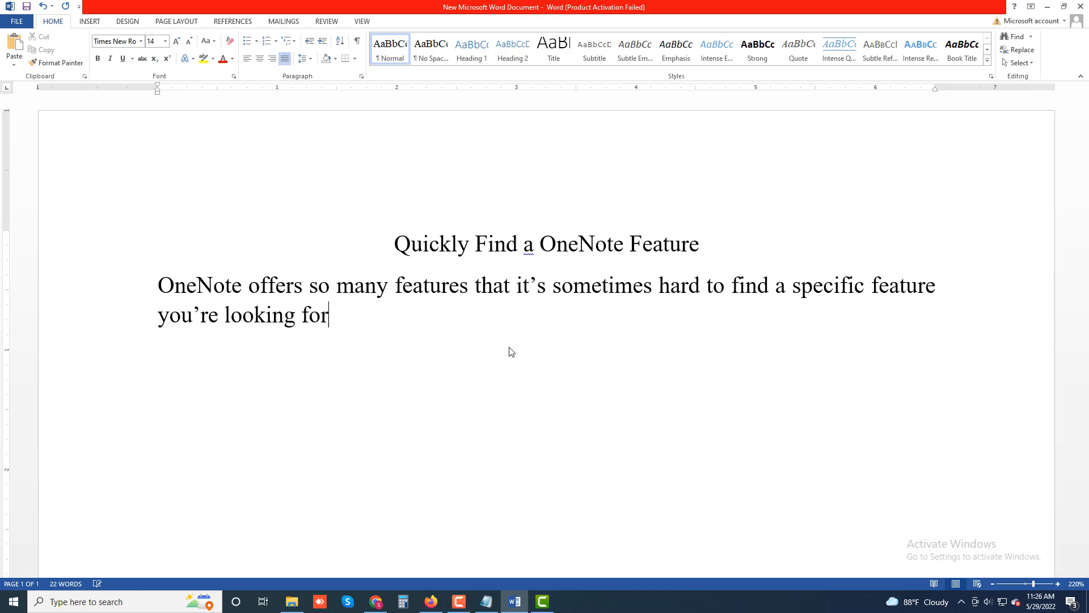
End the first sentence with a period and add "Luckily, OneNote has a solution for that as well.".
text(. Luckily)
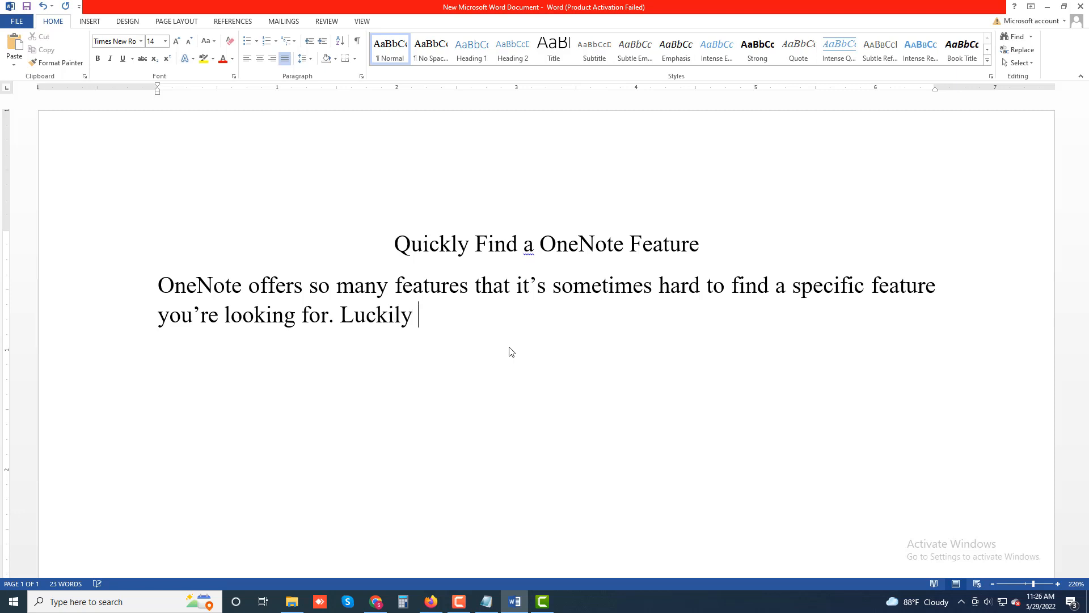
key(BackSpace)
text(, OneNote has)
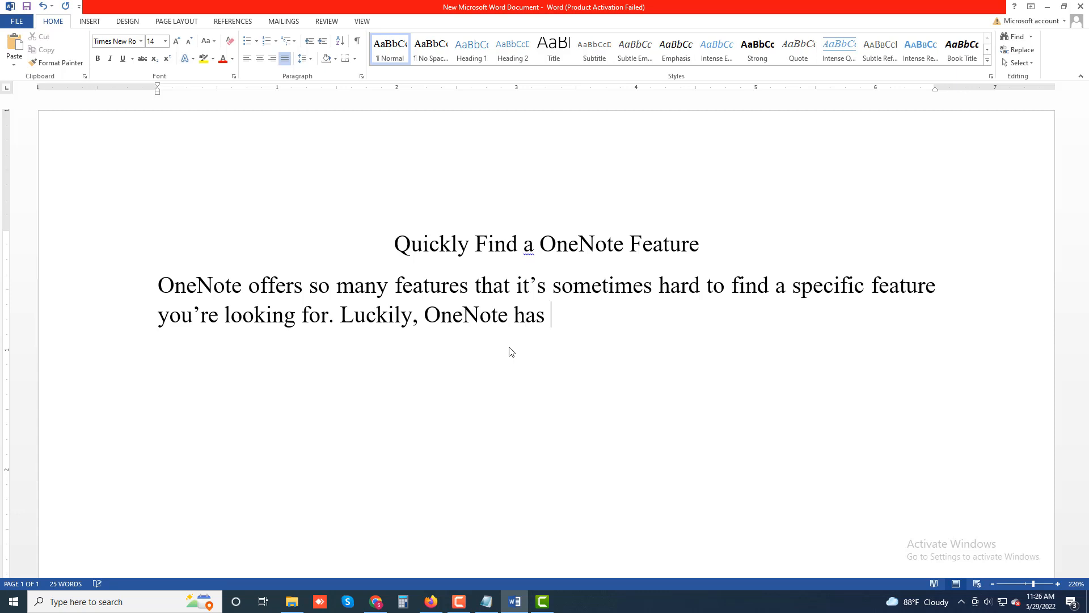
text( a solution fo)
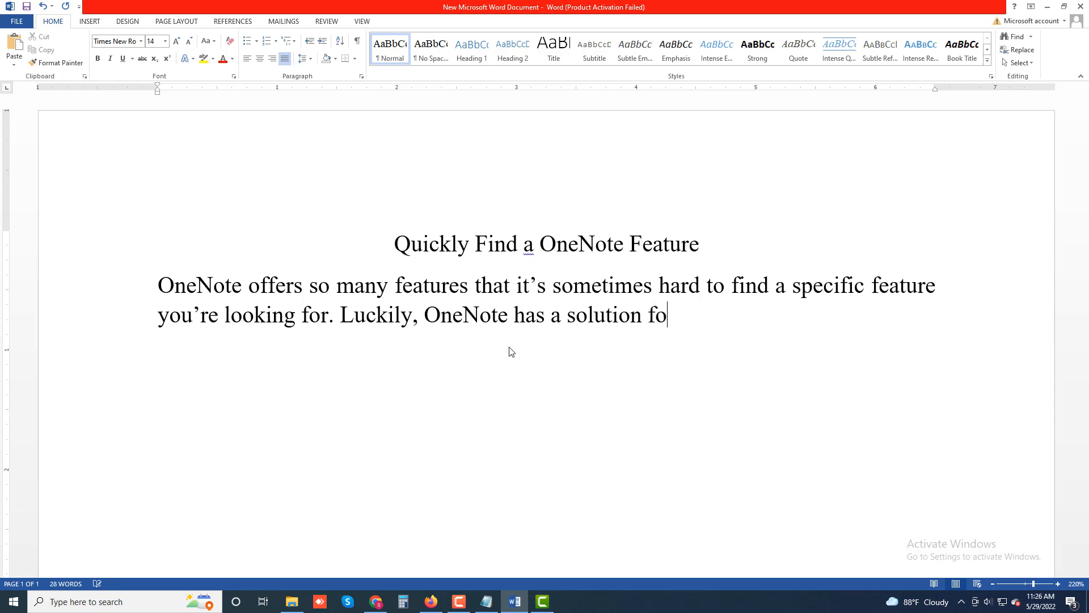
text(r that as well.)
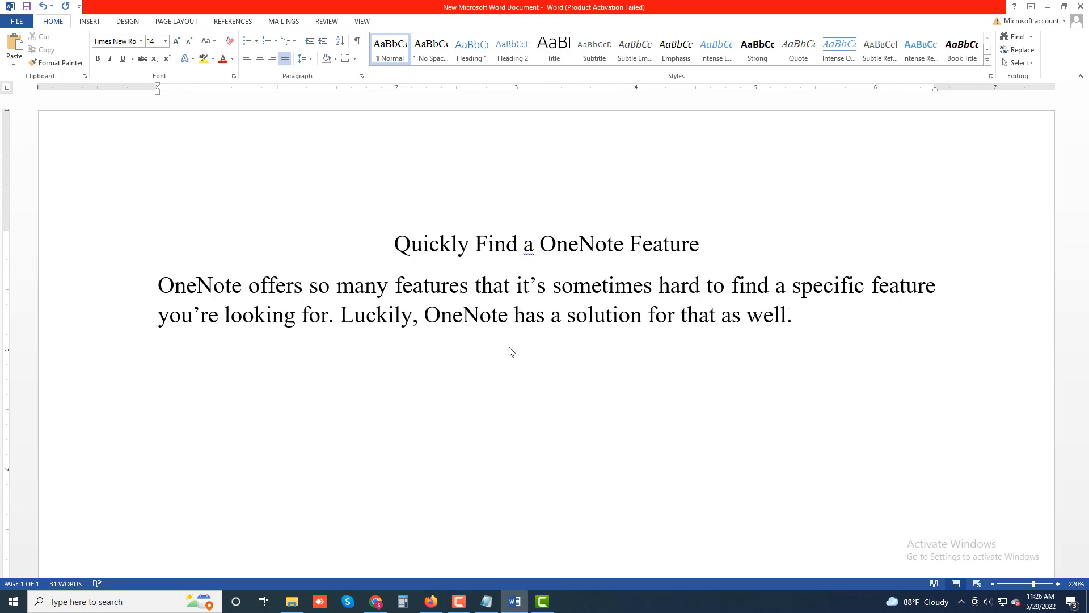
Start a second body paragraph with the text "You can quickly find a OneNote feature using the".
key(Return)
text(You can quickl)
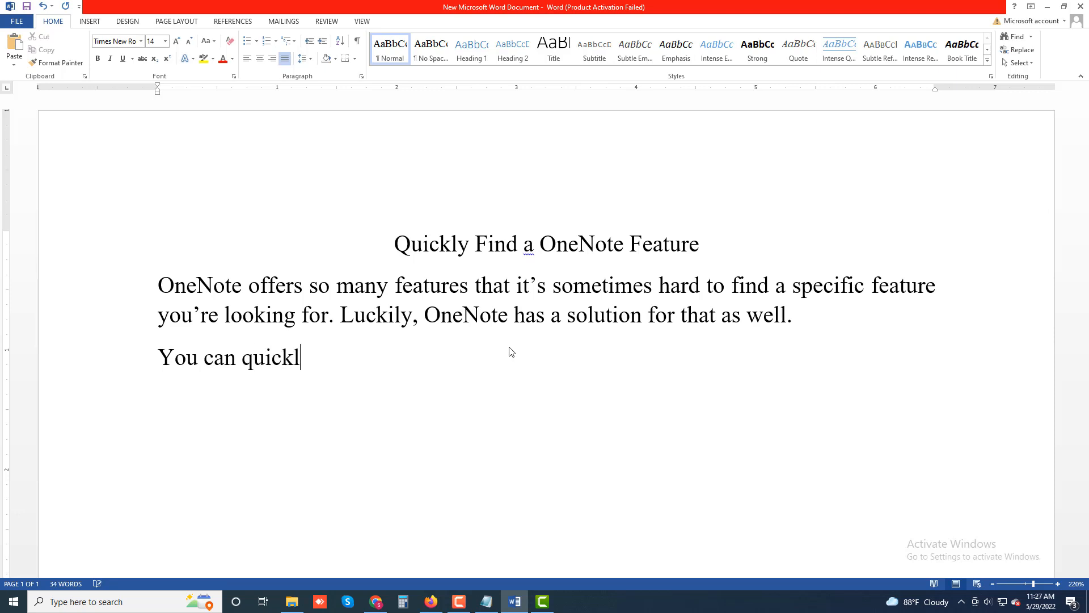
text(y find a NoneN)
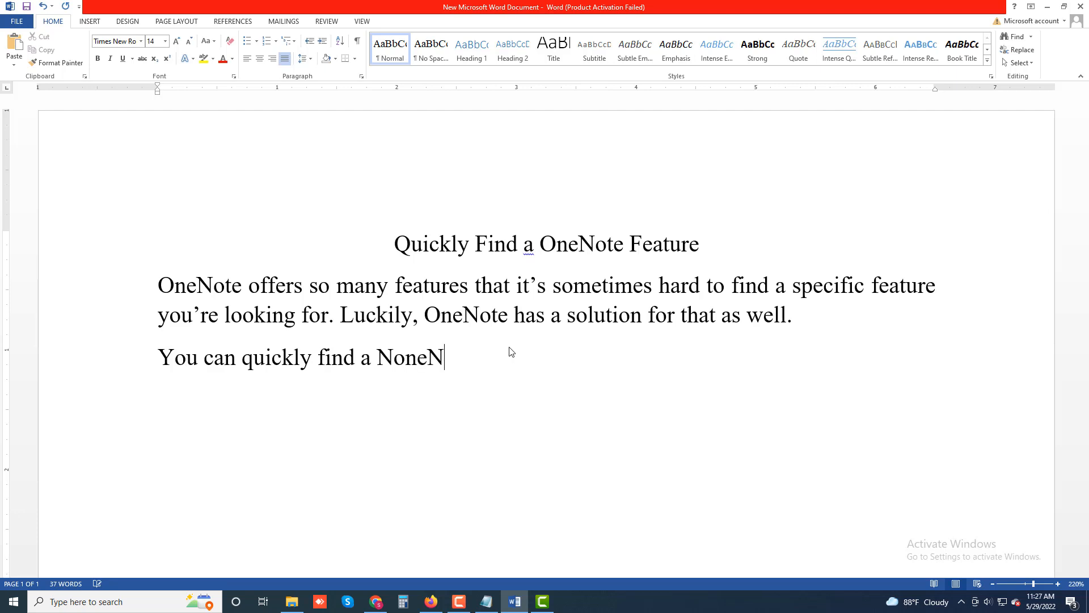
key(BackSpace)
key(BackSpace)
key(BackSpace)
key(BackSpace)
key(BackSpace)
text(OneNo)
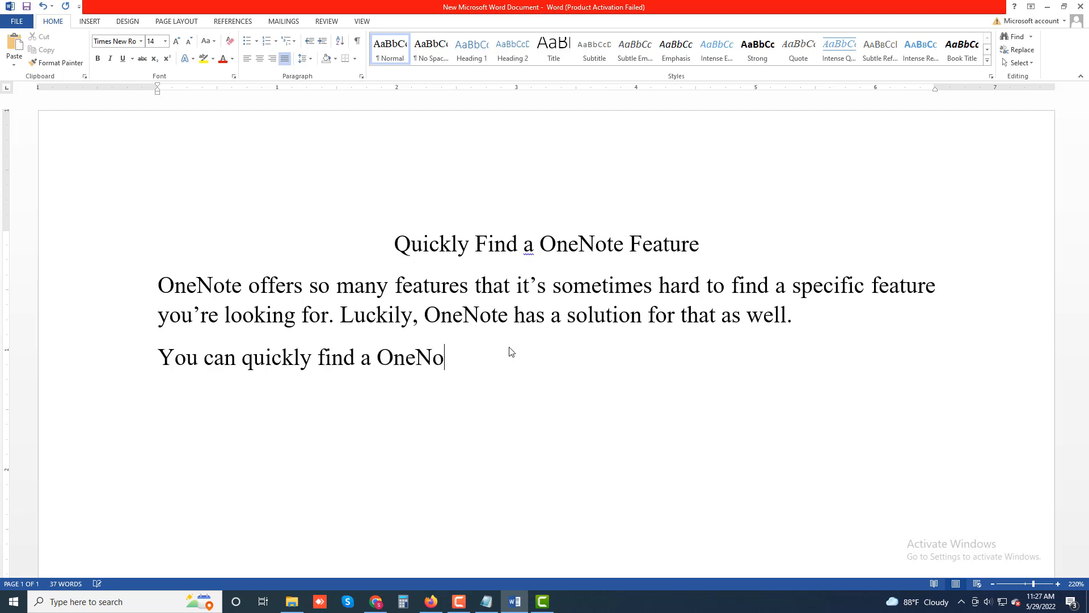
text(te feature)
text(using the)
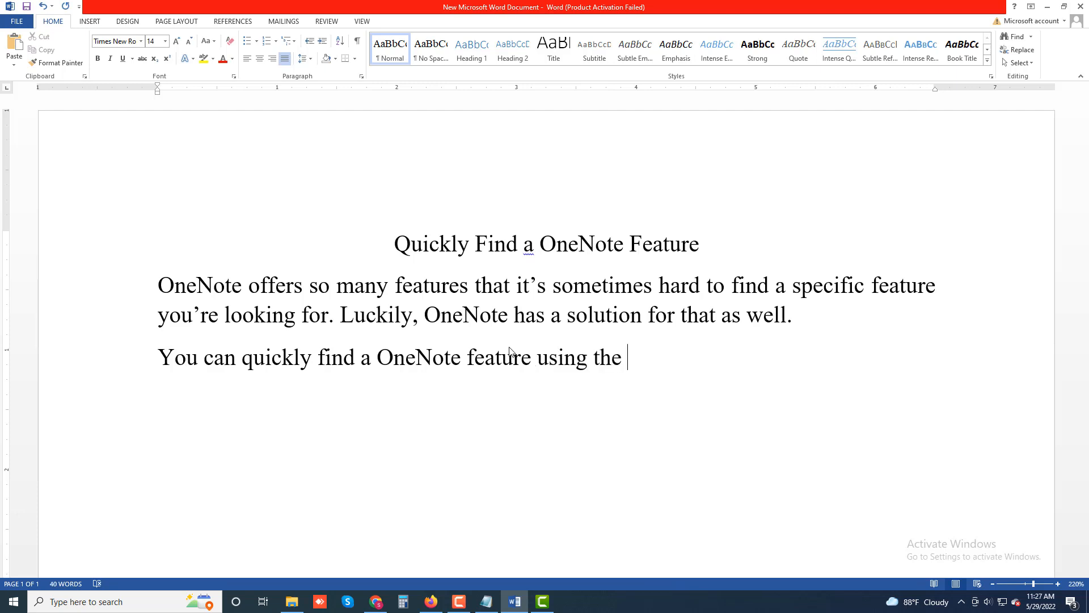
Continue the second paragraph's sentence with "search box given at the top of the OneNote window".
text( search box)
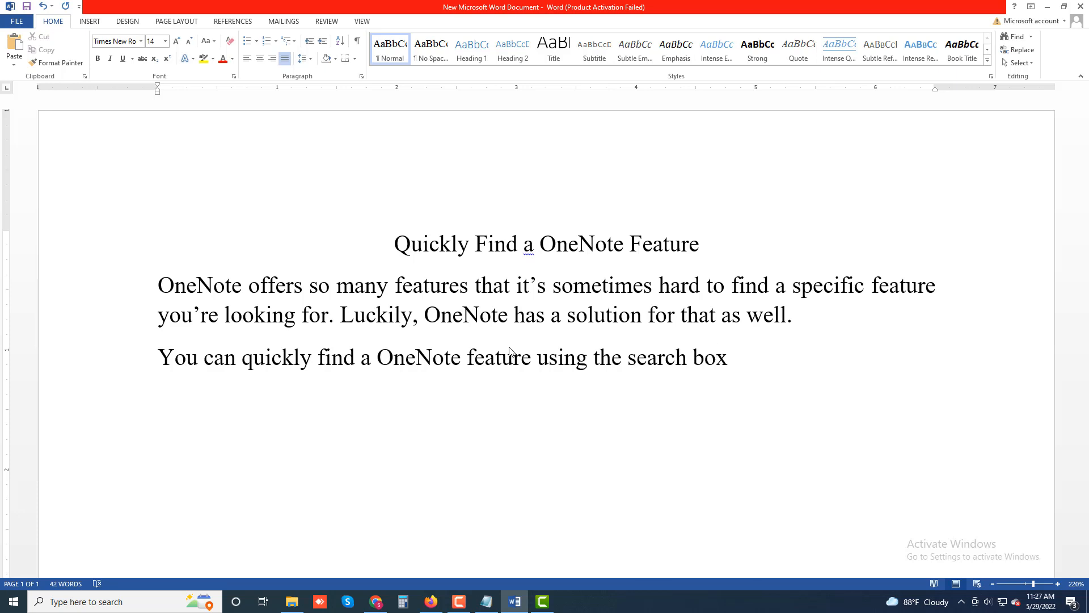
text( given at the)
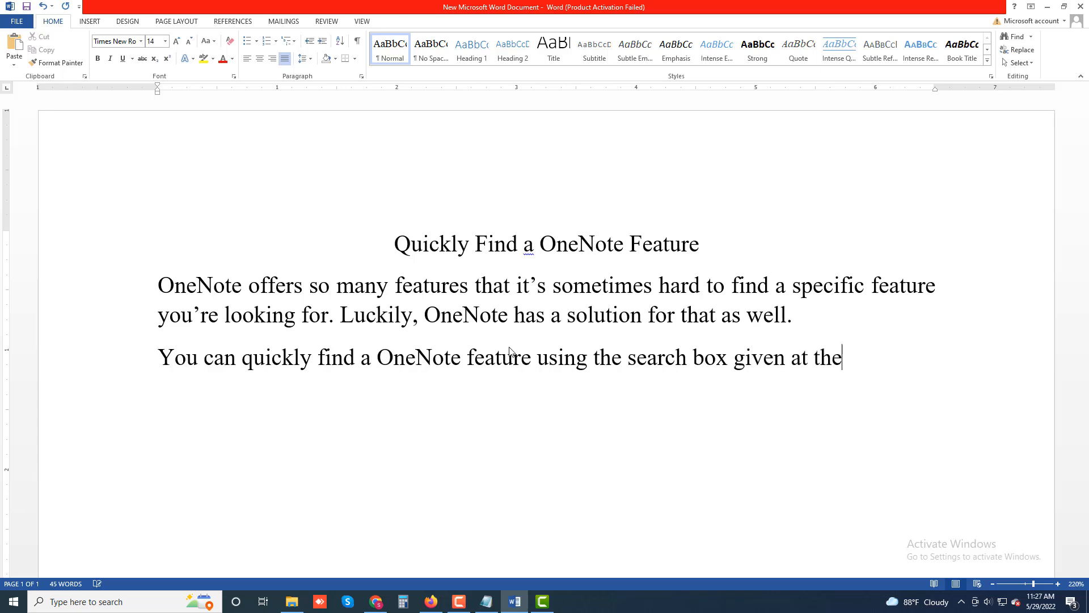
text( top of the)
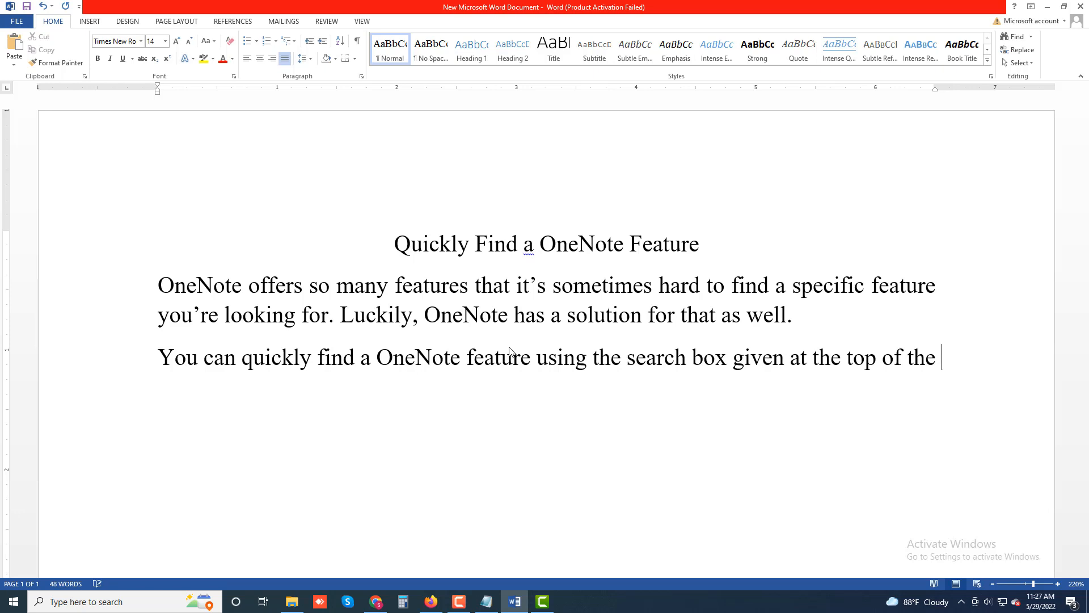
text( OneNote)
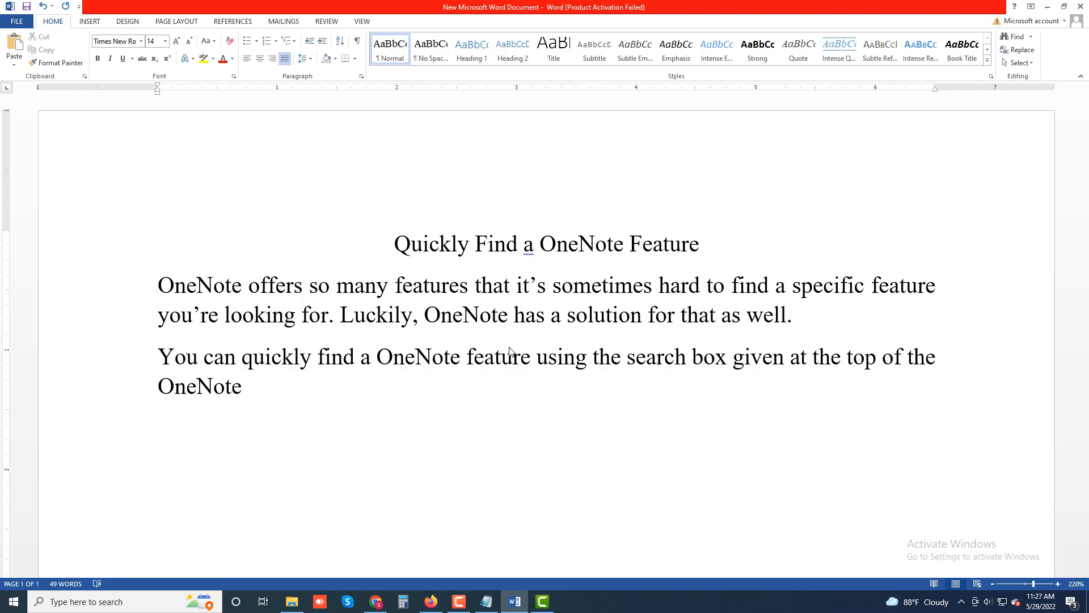
text(window)
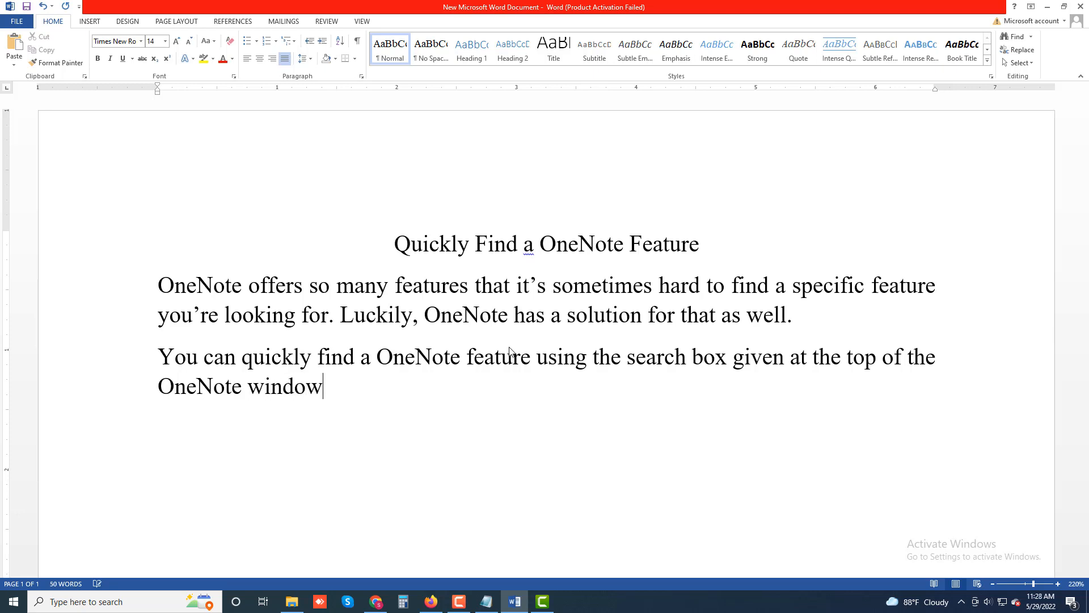
End that sentence with a period and add "Type the feature you're looking for in this box and".
text(. Type the fea)
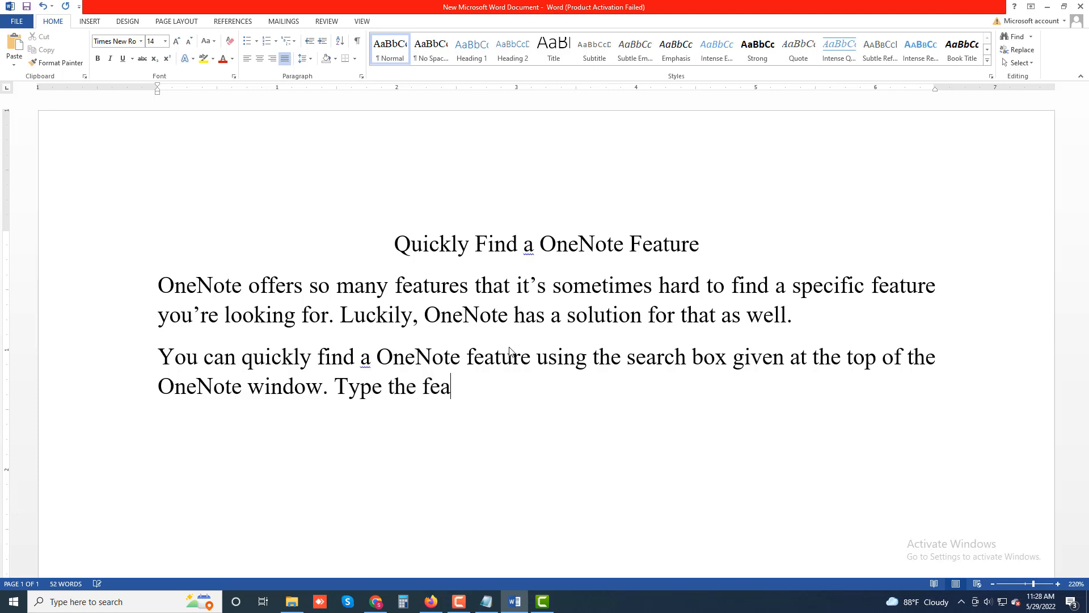
text(ture )
text(you)
text('re loo)
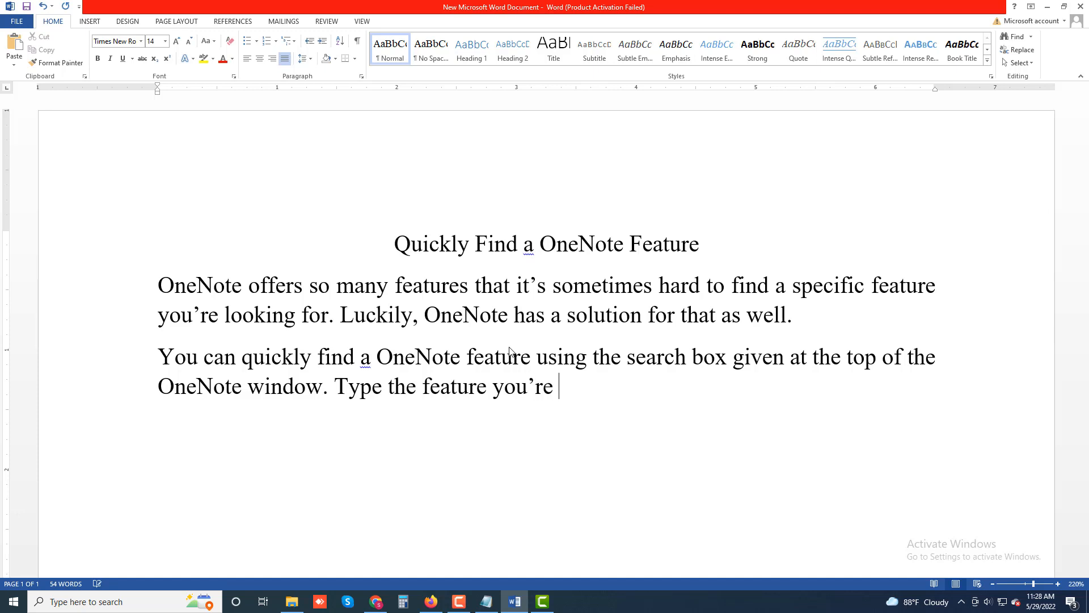
text(ik)
key(BackSpace)
key(BackSpace)
text(king)
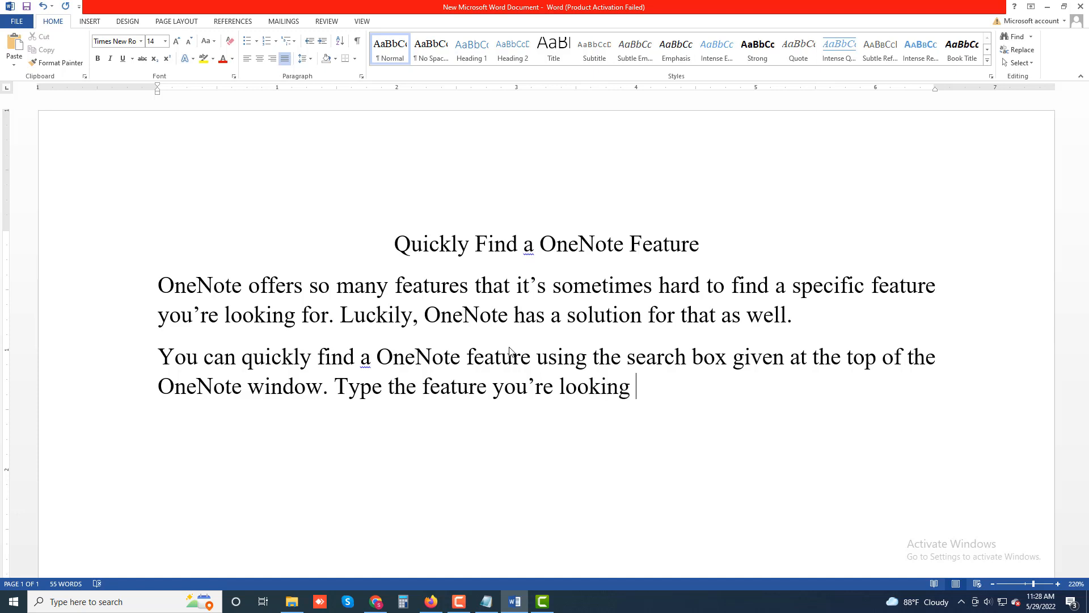
text( for in this)
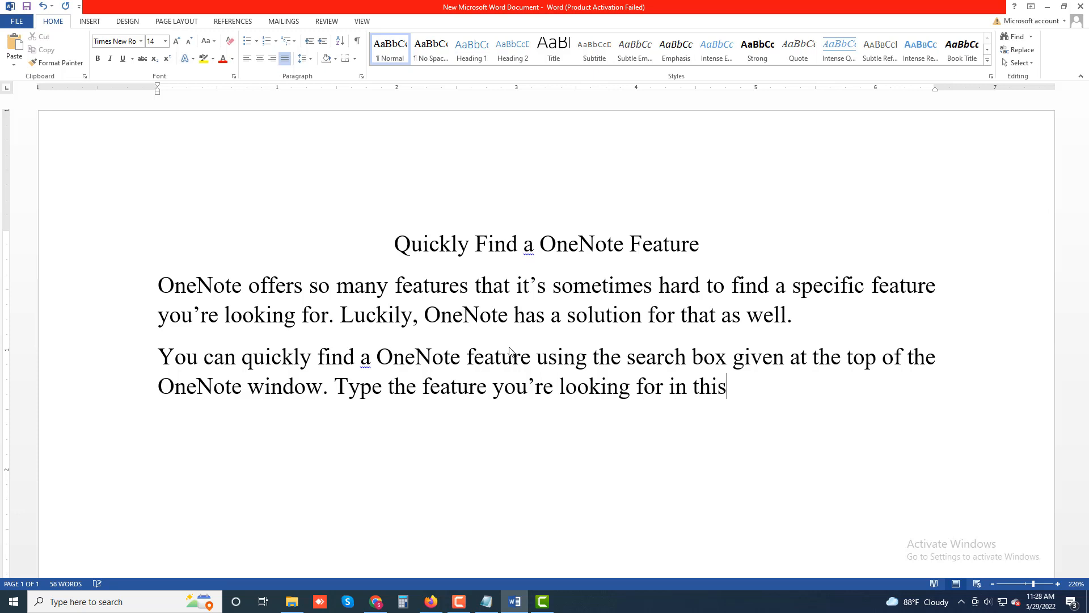
text( box and )
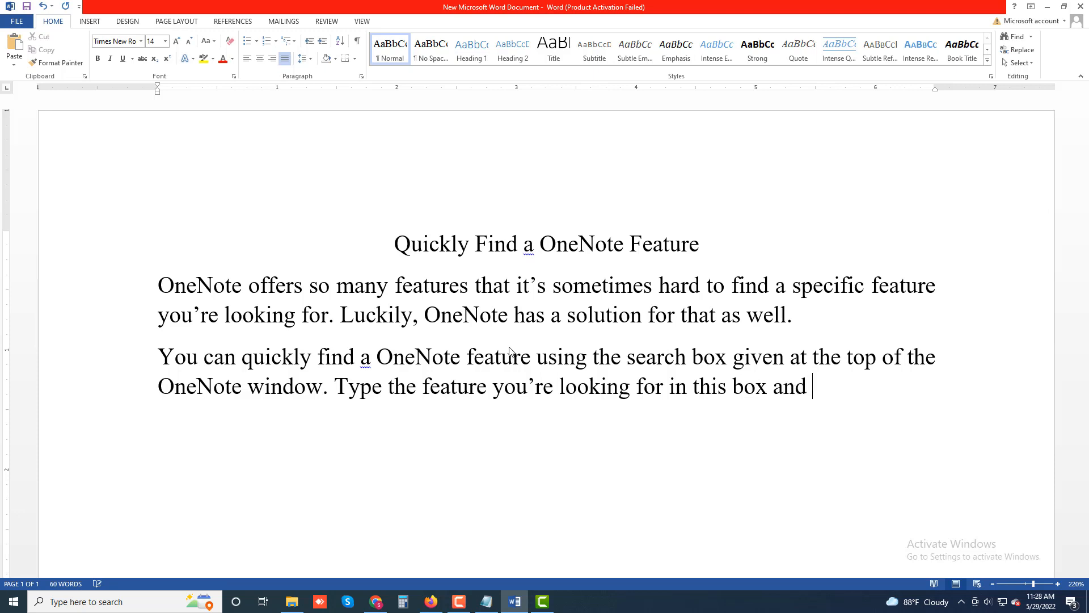
Finish the second paragraph with "you'll get all the relevant results.".
text(you)
text(ll get all t)
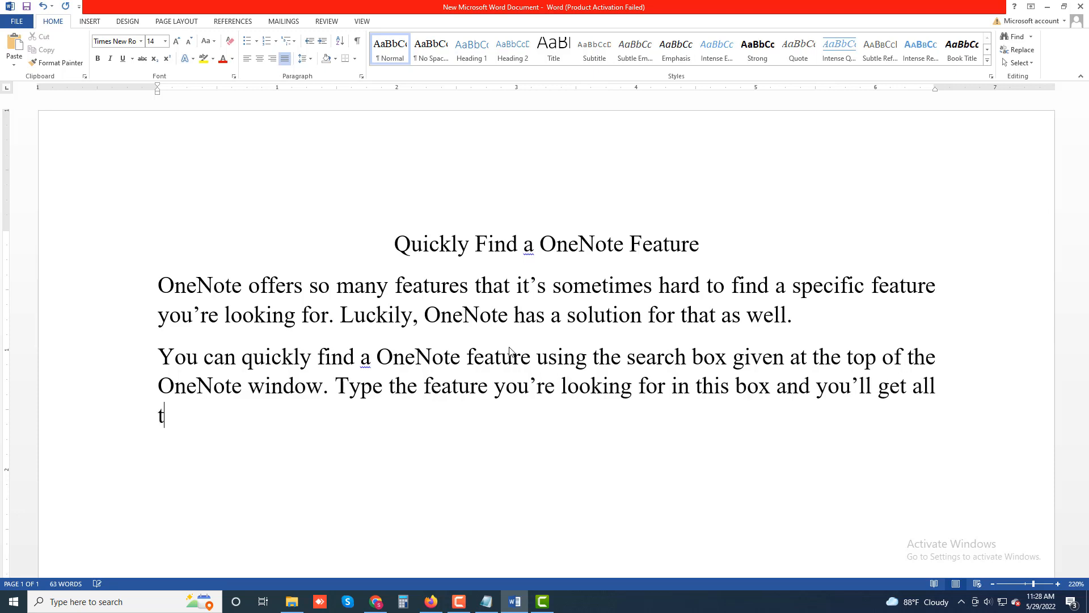
text(he relevant)
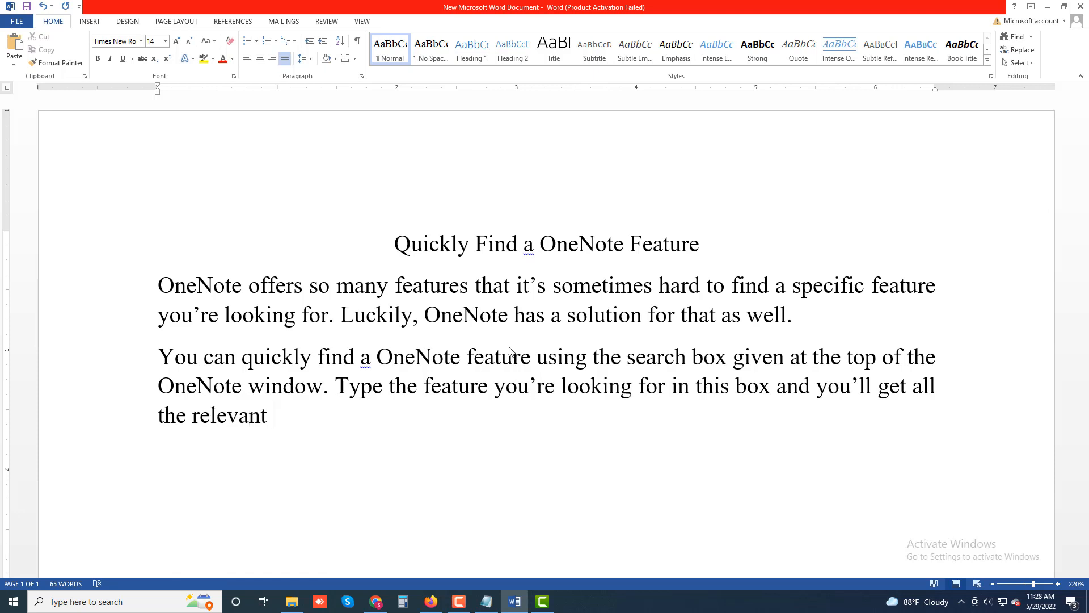
text( results.)
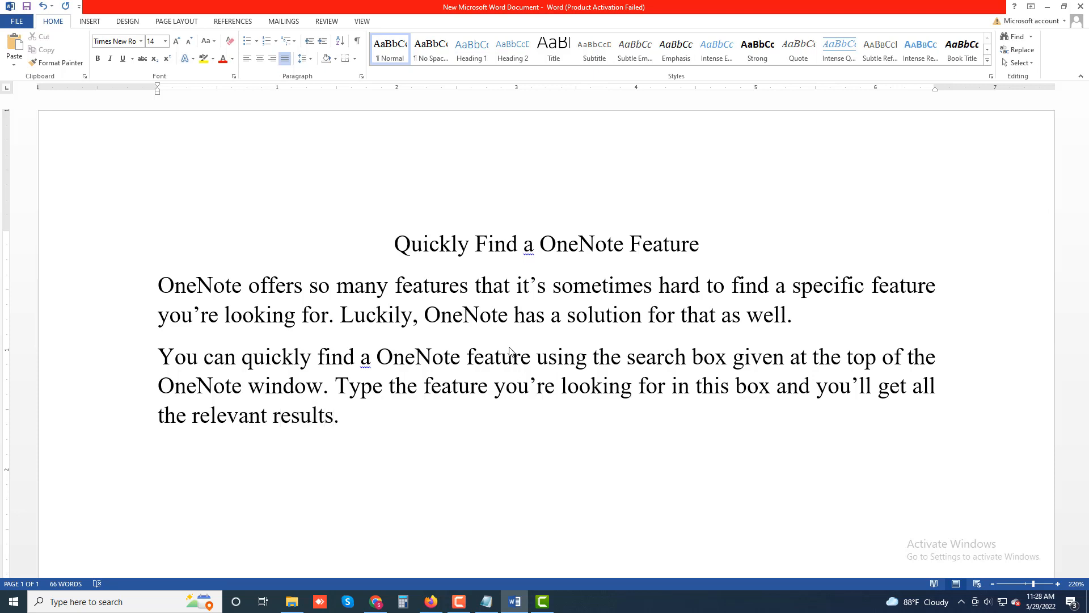